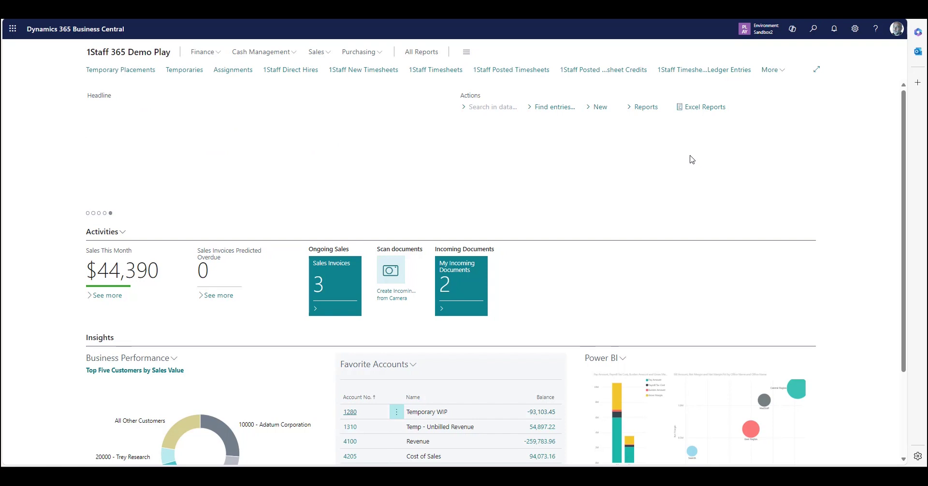
Review the roles available in My Settings and close the dialogs without changing the role
{"action": "left_click", "coordinate": [854, 29]}
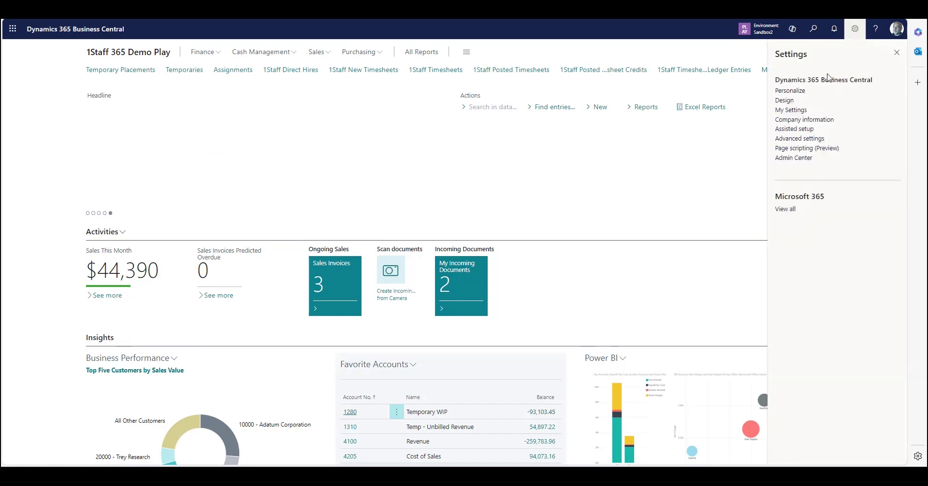
{"action": "left_click", "coordinate": [790, 110]}
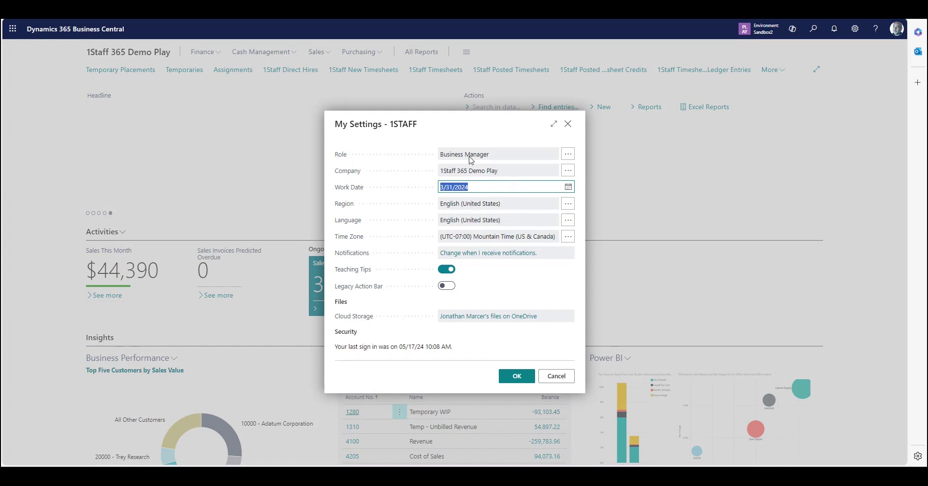
{"action": "left_click", "coordinate": [568, 153]}
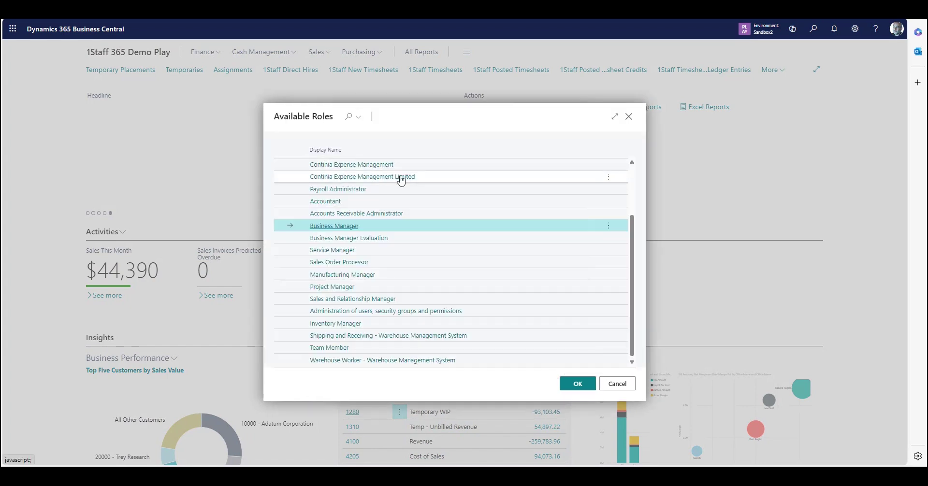
{"action": "left_click_drag", "start_coordinate": [632, 305], "coordinate": [634, 197]}
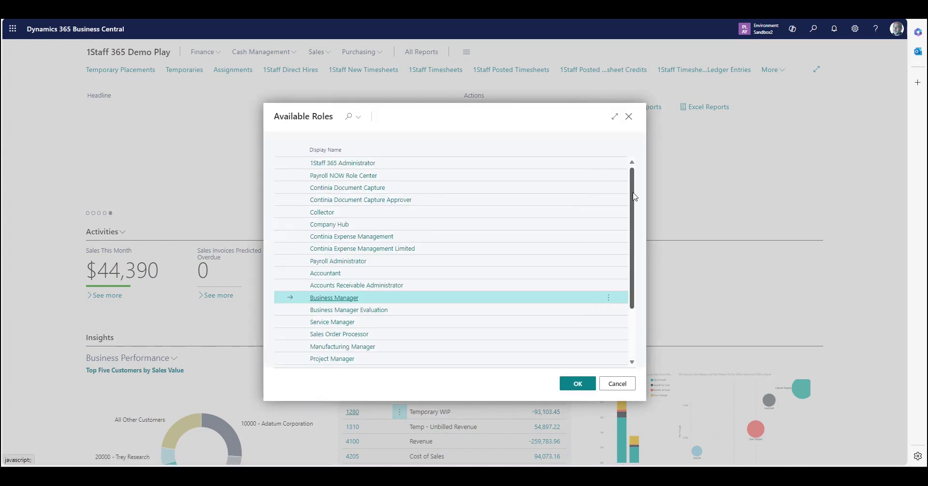
{"action": "left_click", "coordinate": [628, 117]}
{"action": "left_click", "coordinate": [568, 122]}
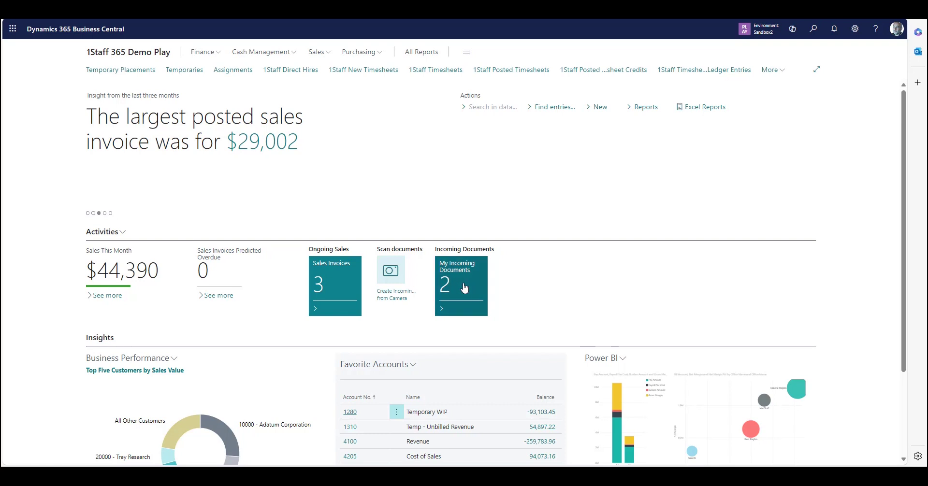
View the chart and period options of the Business Performance chart on the home page, then close them
{"action": "mouse_move", "coordinate": [651, 378]}
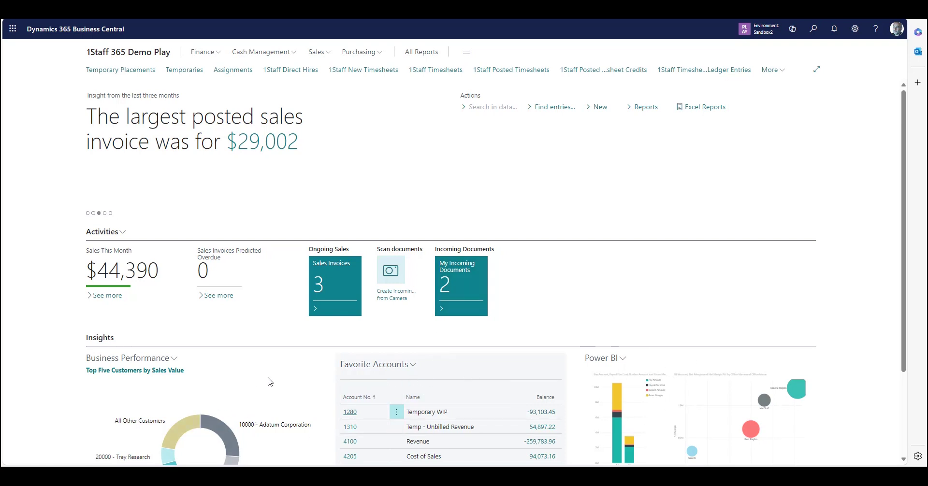
{"action": "left_click", "coordinate": [174, 360]}
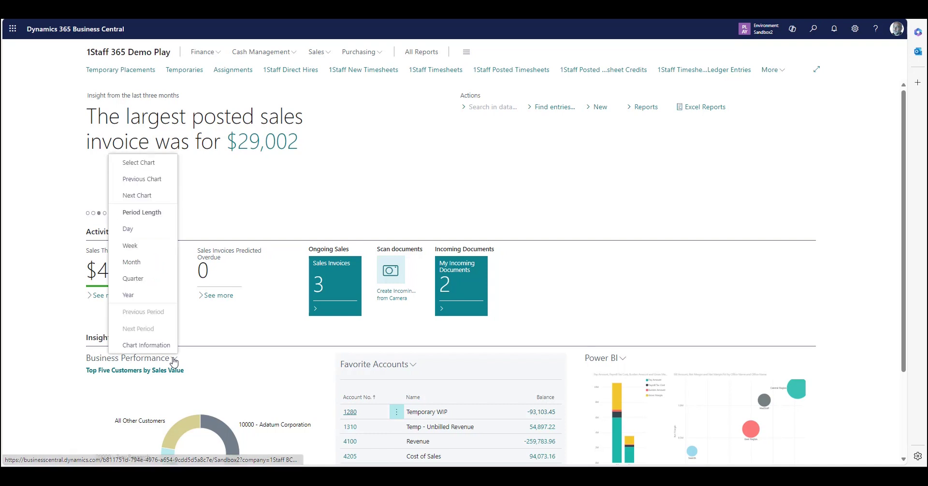
{"action": "left_click", "coordinate": [269, 183]}
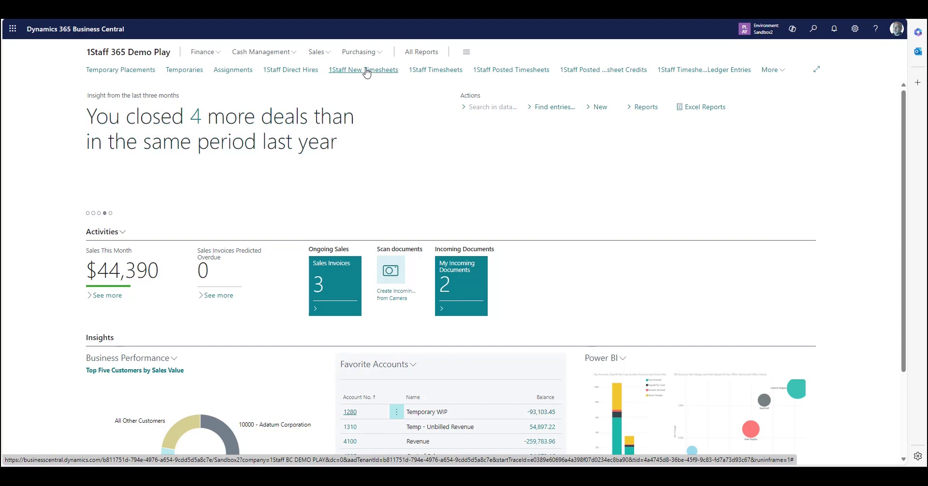
Search all pages and features for "1staff", expand the full list of matching pages and tasks, and close the search
{"action": "left_click", "coordinate": [813, 31]}
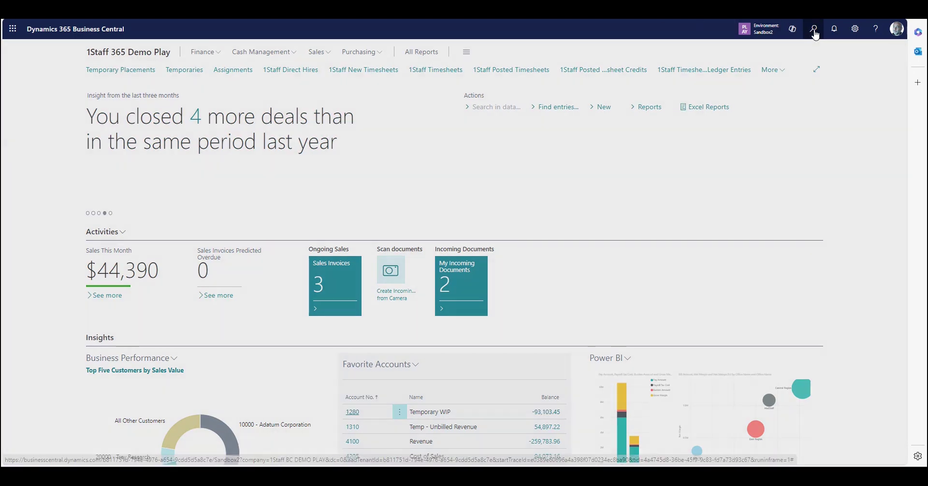
{"action": "type", "text": "1staff"}
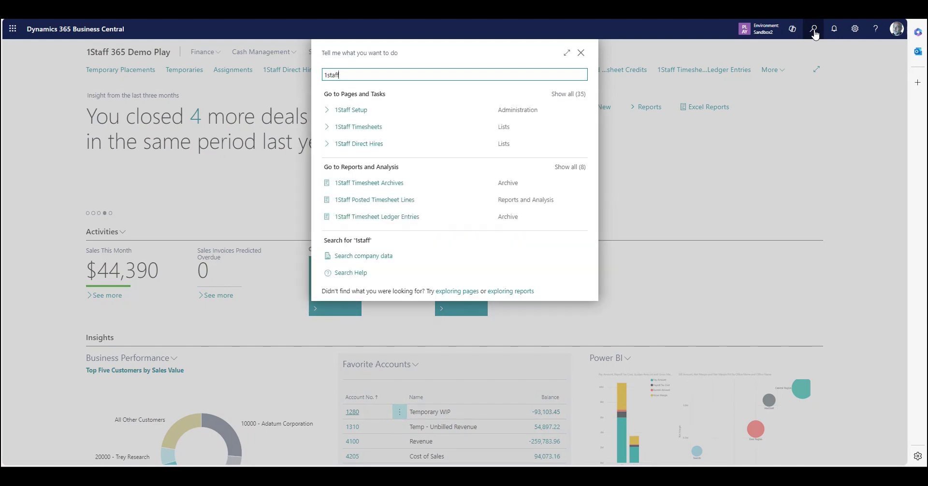
{"action": "left_click", "coordinate": [579, 95]}
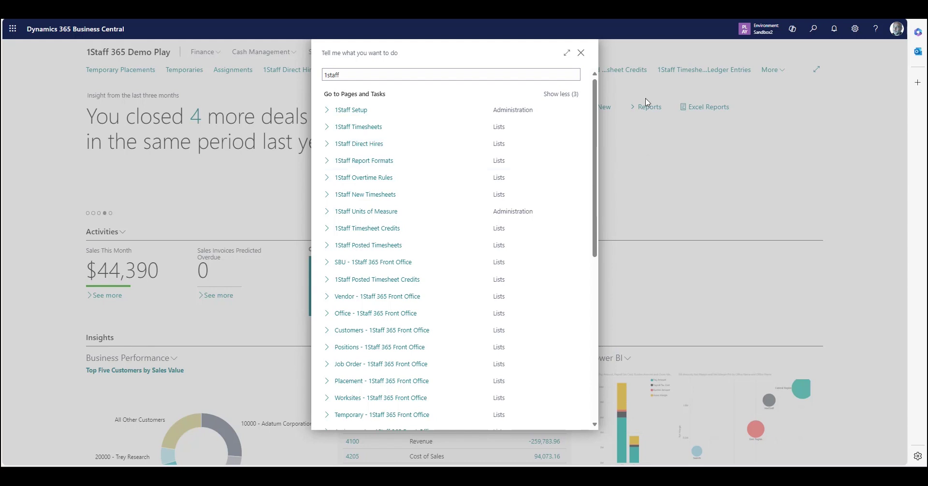
{"action": "left_click", "coordinate": [581, 53]}
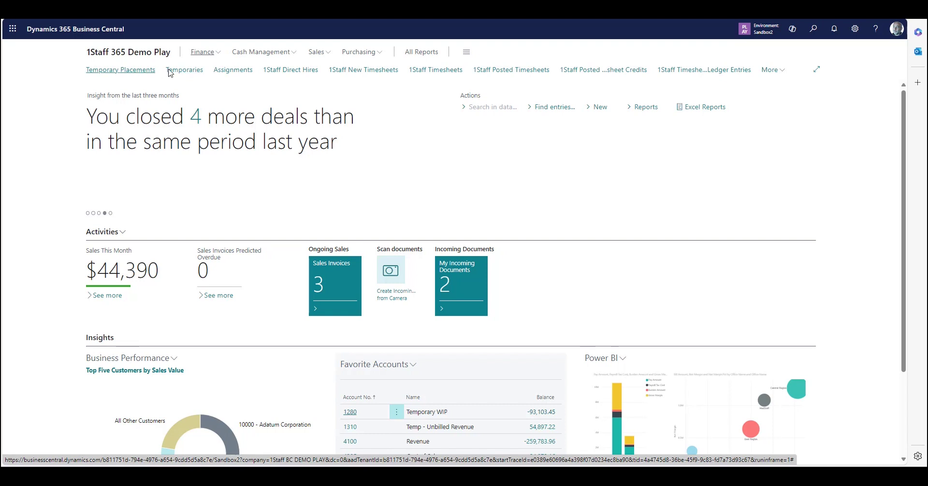
Switch the home page to the wide layout and back to the normal width
{"action": "left_click", "coordinate": [816, 69]}
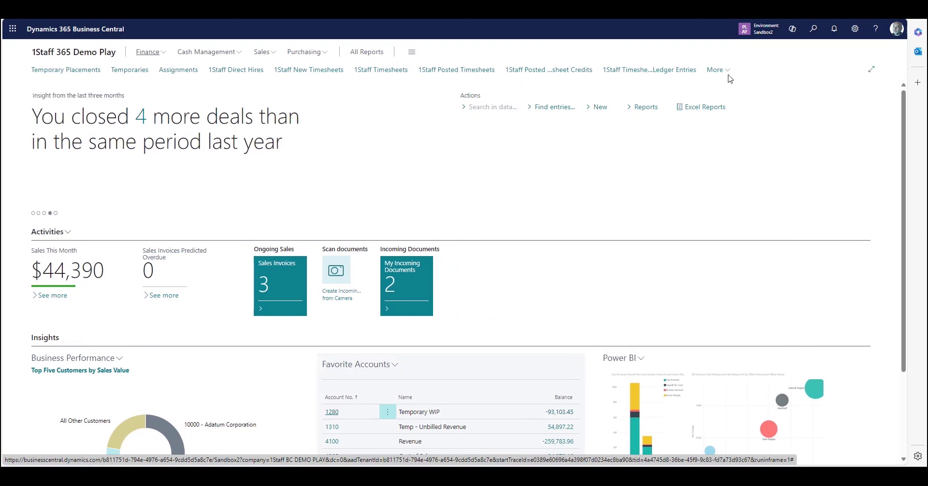
{"action": "left_click", "coordinate": [877, 71]}
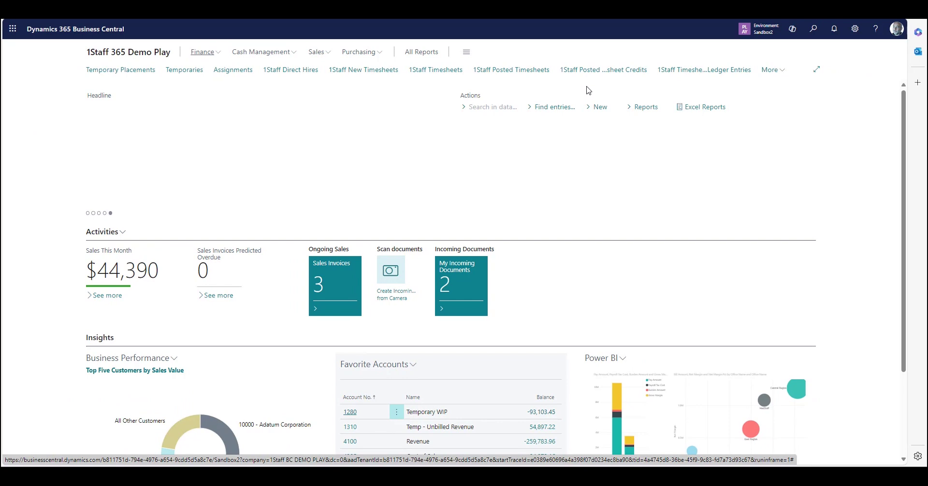
Enter personalization of the Business Manager home page, look over its hidden parts and actions, and finish without changes
{"action": "left_click", "coordinate": [854, 29]}
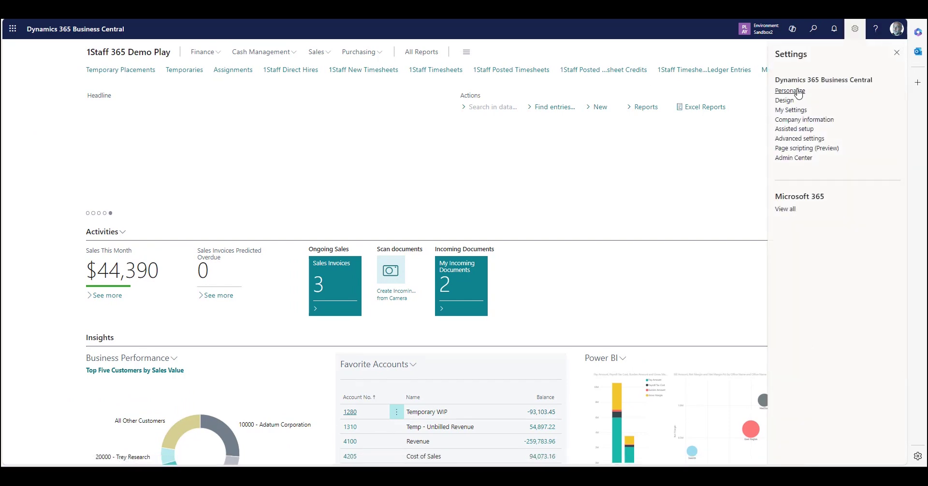
{"action": "left_click", "coordinate": [790, 90]}
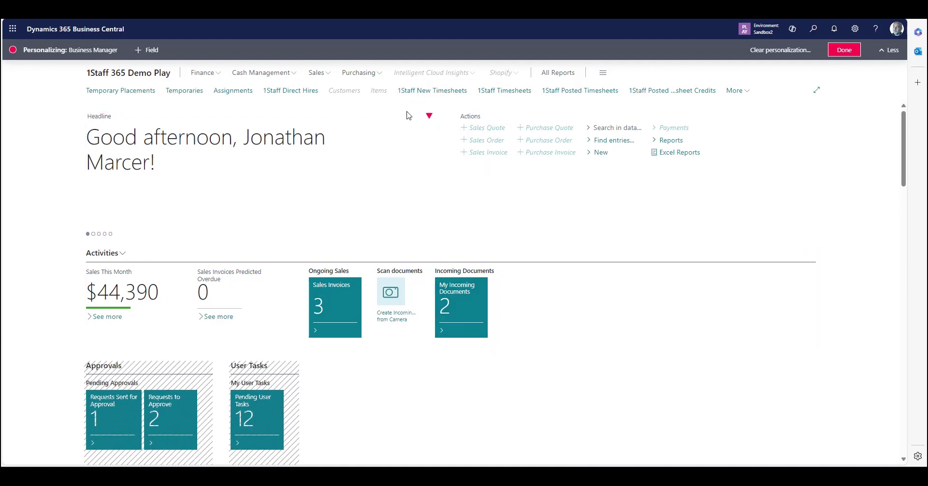
{"action": "scroll", "coordinate": [902, 176], "scroll_direction": "down", "scroll_amount": 1}
{"action": "left_click_drag", "start_coordinate": [902, 179], "coordinate": [917, 156]}
{"action": "left_click", "coordinate": [853, 51]}
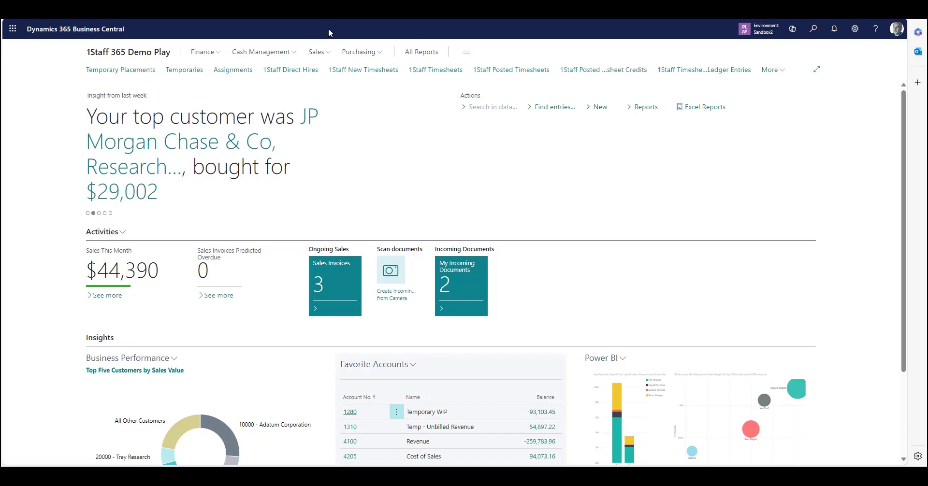
Open the Pacific Drilling customer card from the list of customers with balances
{"action": "left_click", "coordinate": [318, 52]}
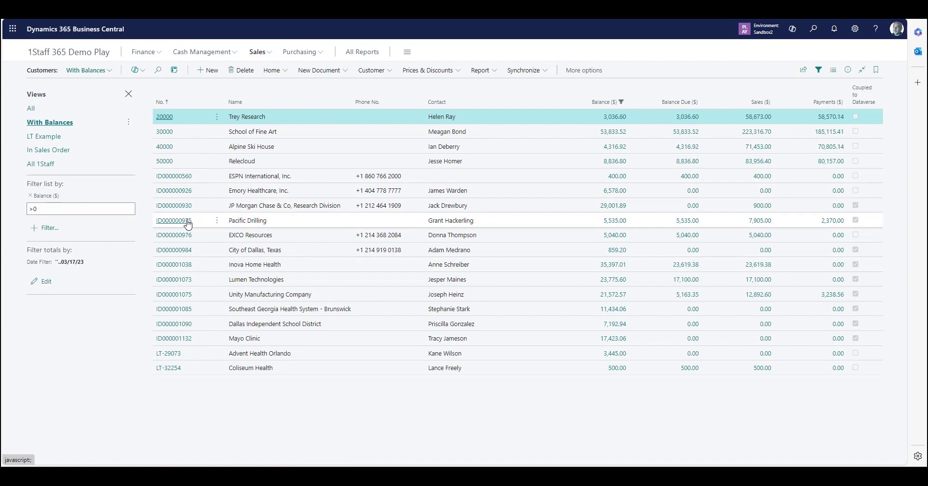
{"action": "left_click", "coordinate": [177, 224]}
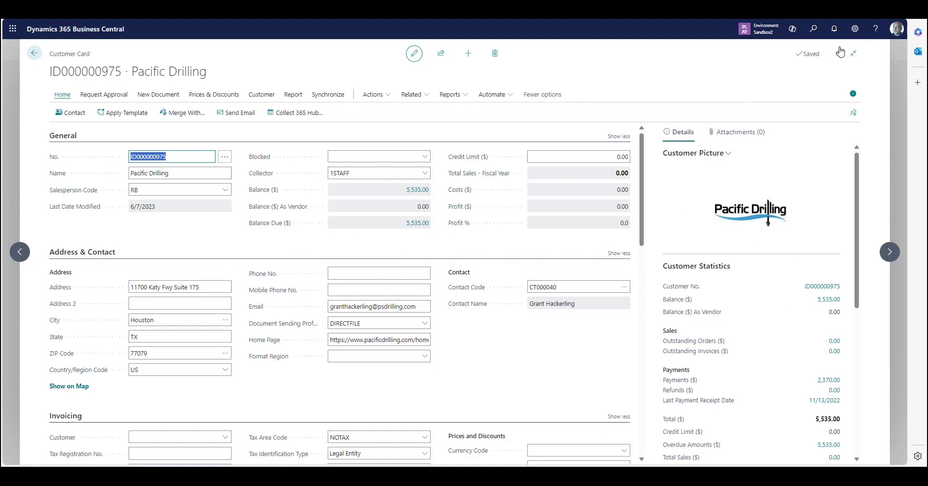
Personalize the customer card by adding the Invoice Grouping field below Invoice Grouping Code in the 1Staff Options section, and finish personalizing
{"action": "left_click", "coordinate": [854, 28]}
{"action": "left_click", "coordinate": [789, 91]}
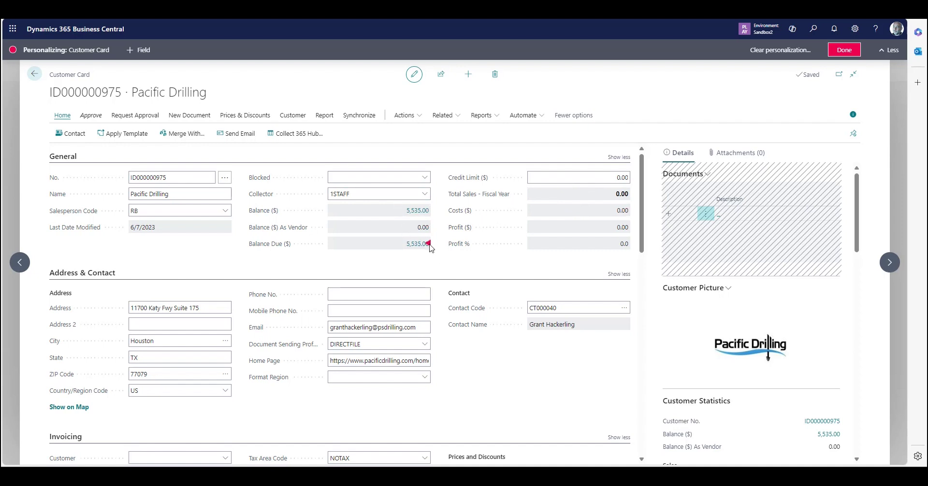
{"action": "left_click", "coordinate": [143, 51]}
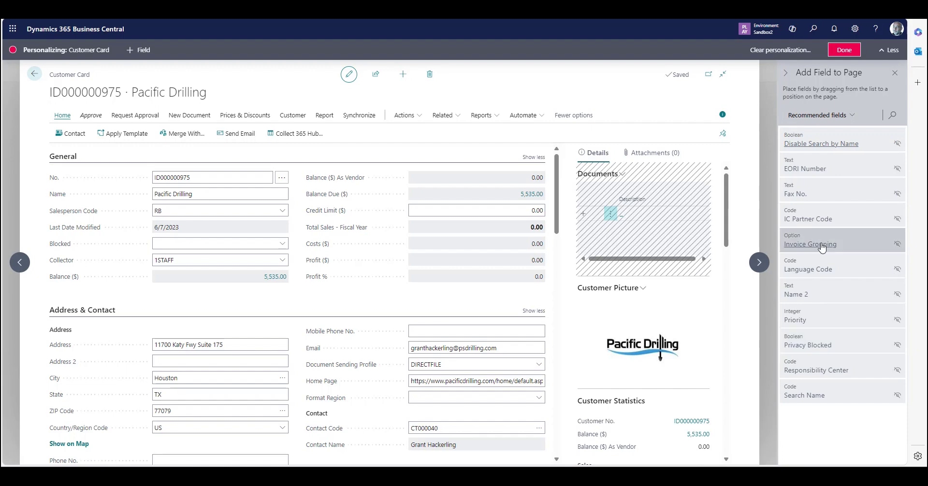
{"action": "mouse_move", "coordinate": [876, 243]}
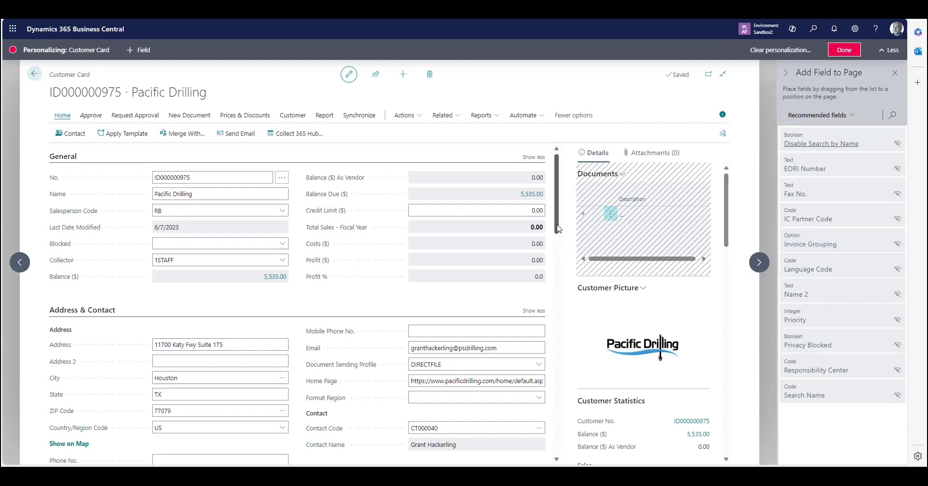
{"action": "left_click_drag", "start_coordinate": [557, 228], "coordinate": [559, 440]}
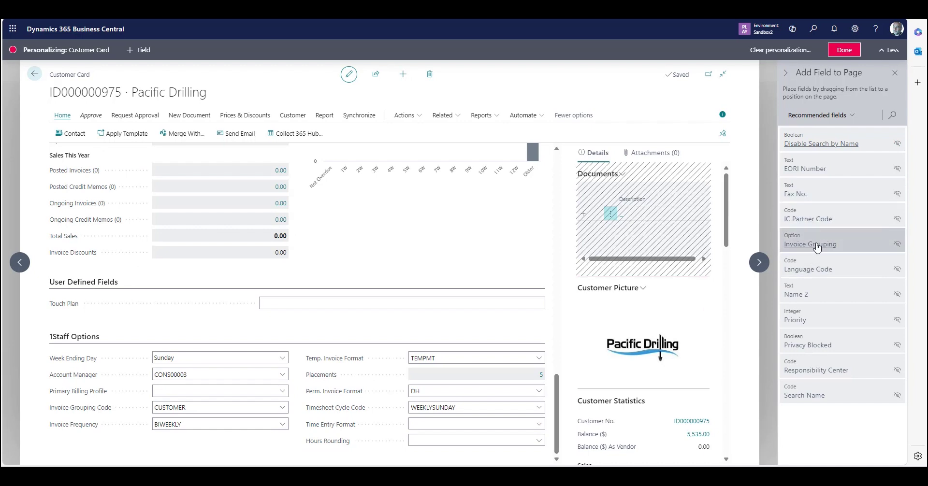
{"action": "left_click_drag", "start_coordinate": [815, 247], "coordinate": [202, 423]}
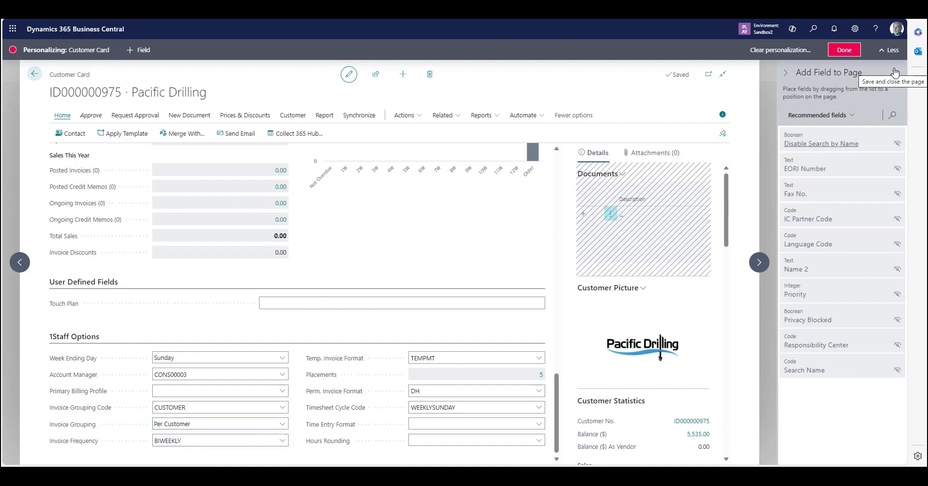
{"action": "left_click", "coordinate": [844, 49]}
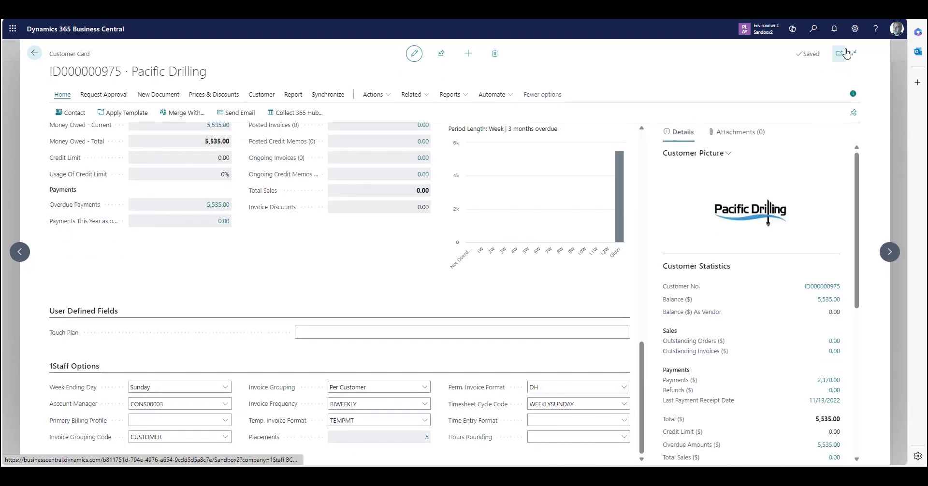
Leave the customer card and open draft timesheet TS000137 from the 1Staff New Timesheets list
{"action": "left_click", "coordinate": [36, 54]}
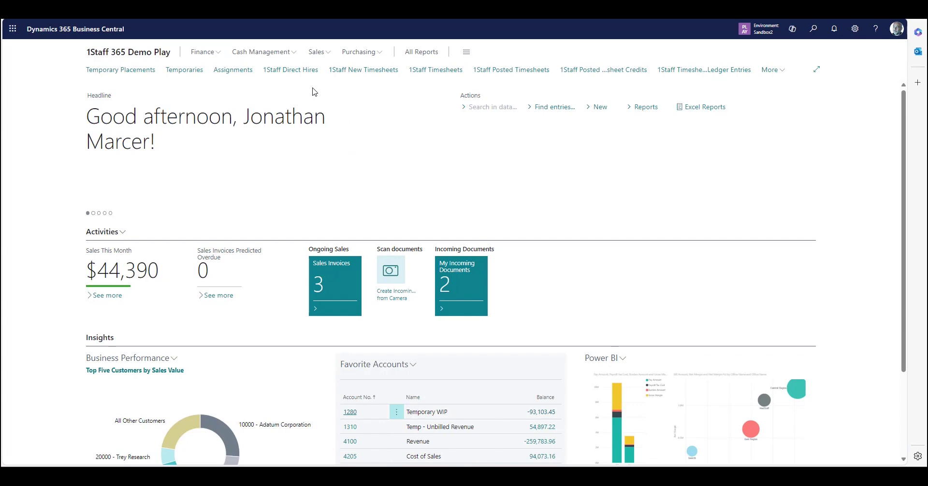
{"action": "left_click", "coordinate": [356, 72]}
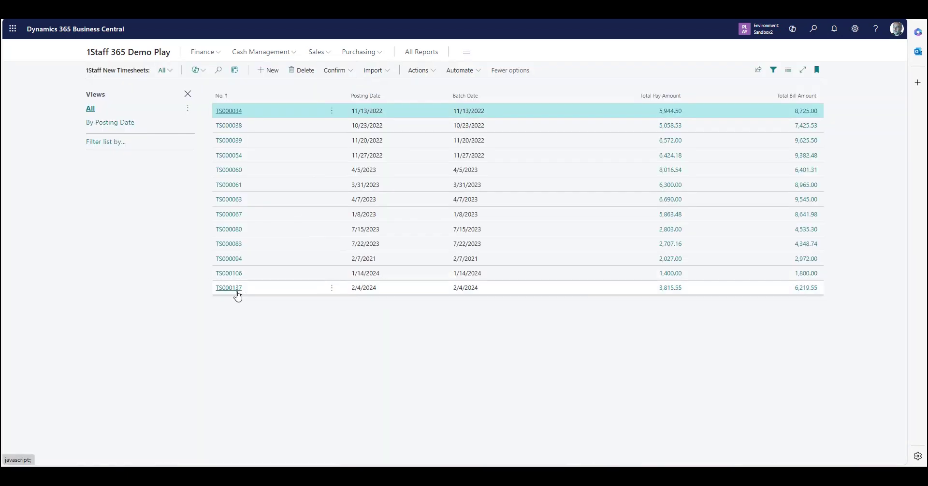
{"action": "left_click", "coordinate": [236, 290]}
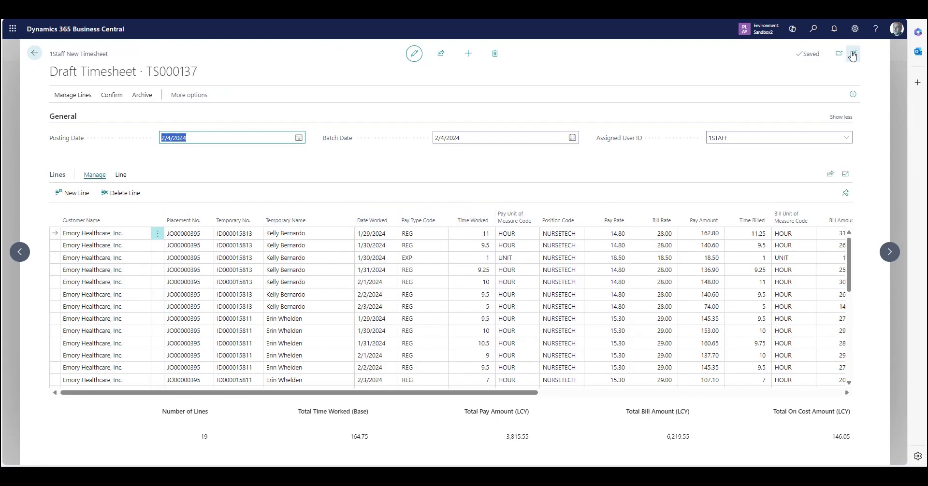
Start personalizing the draft timesheet and list the fields that can be added to its Lines section
{"action": "left_click", "coordinate": [854, 28]}
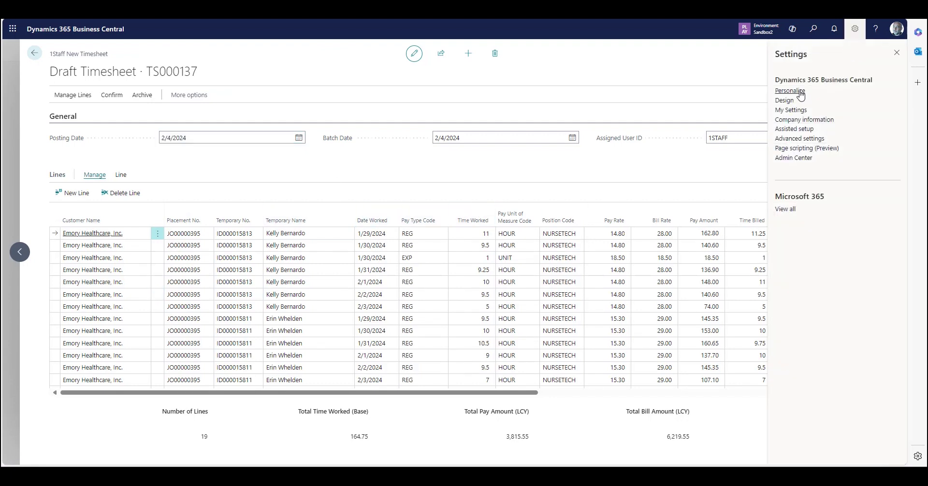
{"action": "left_click", "coordinate": [797, 93]}
{"action": "left_click", "coordinate": [555, 237]}
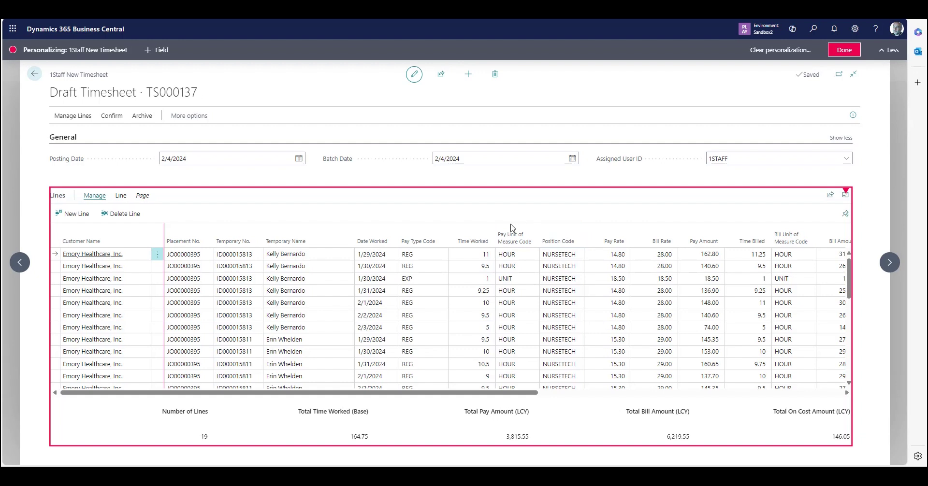
{"action": "left_click_drag", "start_coordinate": [478, 239], "coordinate": [178, 72]}
{"action": "left_click", "coordinate": [111, 50]}
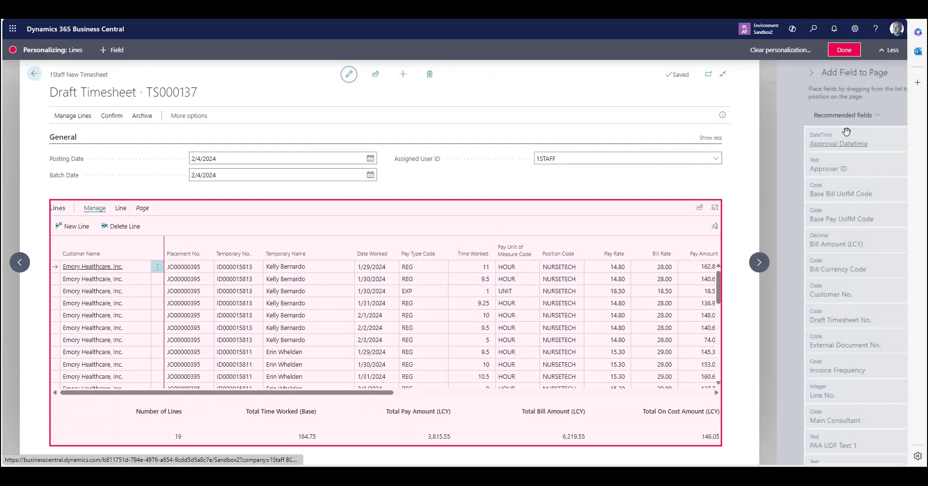
Locate the hidden Bill Amount (LCY) column in the timesheet lines and review the other fields available to add
{"action": "left_click", "coordinate": [837, 246]}
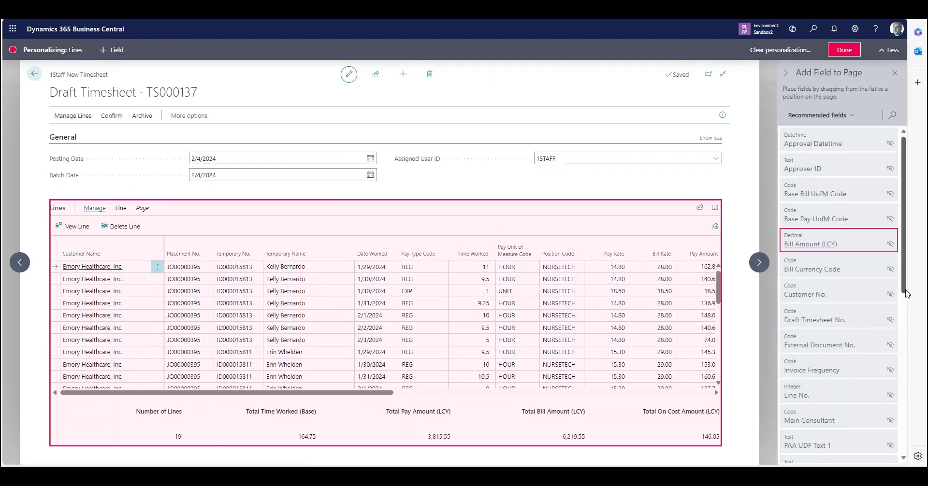
{"action": "scroll", "coordinate": [905, 293], "scroll_direction": "down", "scroll_amount": 7}
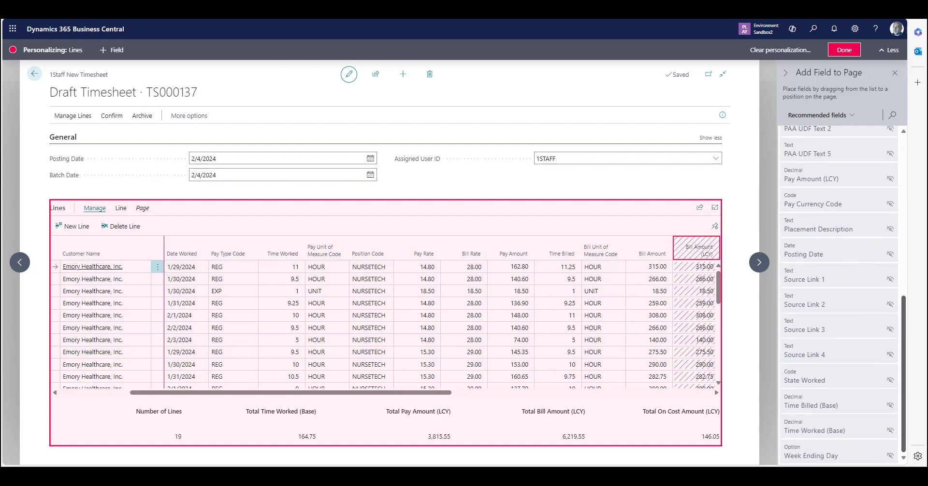
{"action": "scroll", "coordinate": [909, 266], "scroll_direction": "up", "scroll_amount": 7}
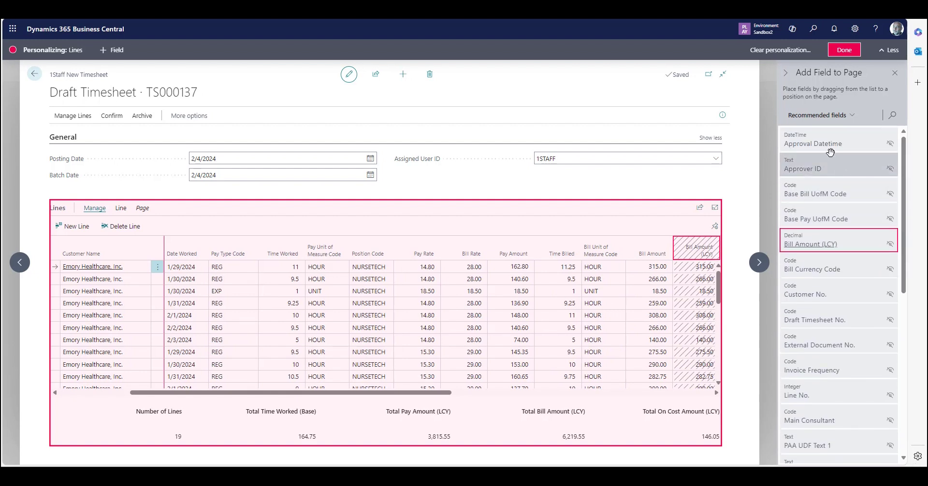
{"action": "mouse_move", "coordinate": [834, 148]}
{"action": "left_mouse_down"}
{"action": "mouse_move", "coordinate": [698, 244]}
{"action": "mouse_move", "coordinate": [447, 237]}
{"action": "mouse_move", "coordinate": [532, 238]}
{"action": "mouse_move", "coordinate": [633, 208]}
{"action": "left_mouse_up"}
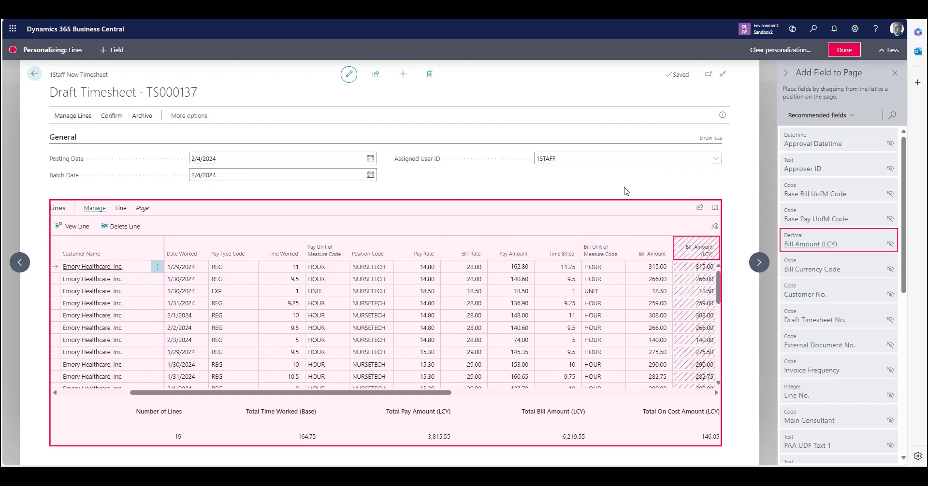
Close the list of available fields, finish personalizing the draft timesheet and return to the role home page
{"action": "left_click", "coordinate": [896, 75]}
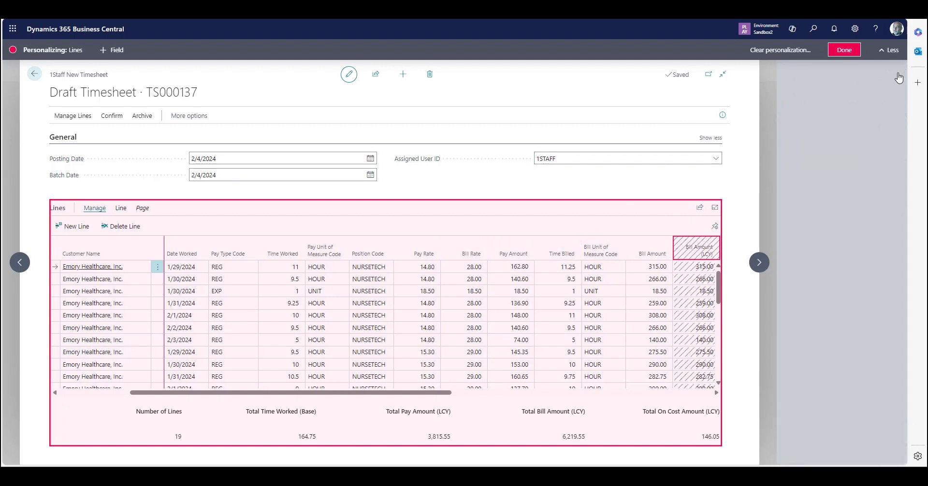
{"action": "left_click", "coordinate": [844, 50]}
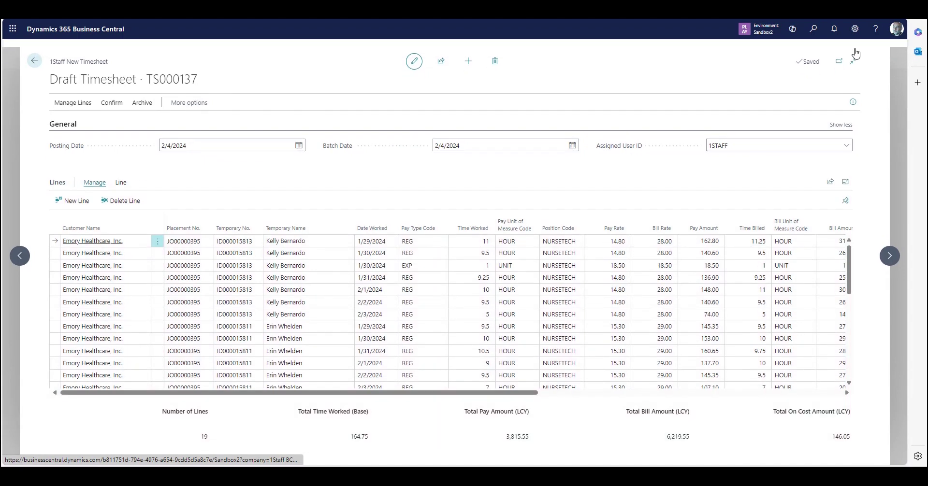
{"action": "key", "text": "Escape"}
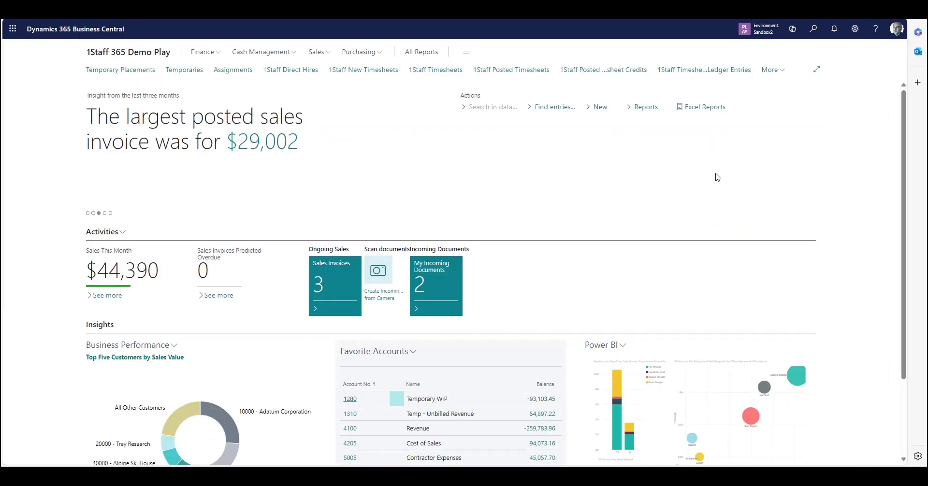
Preview the Business Manager home page in phone and tablet layouts in design mode, and stop designing
{"action": "left_click", "coordinate": [854, 31]}
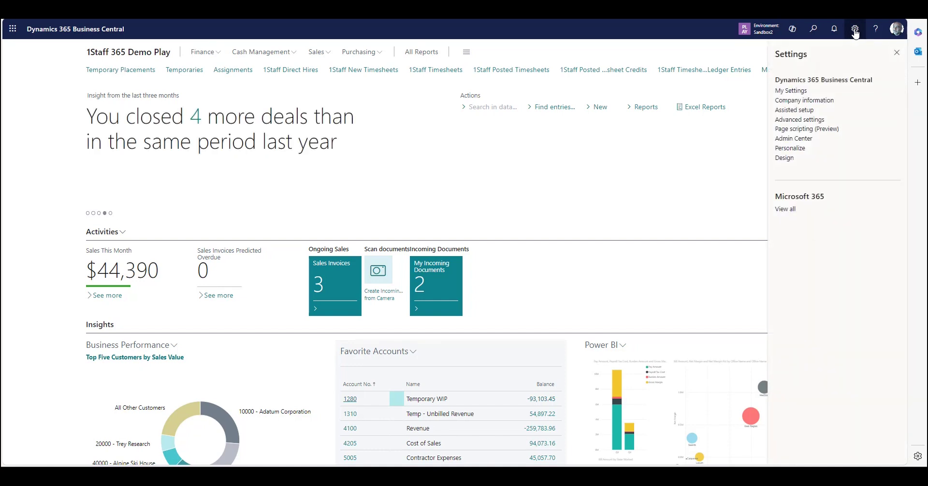
{"action": "left_click", "coordinate": [783, 158]}
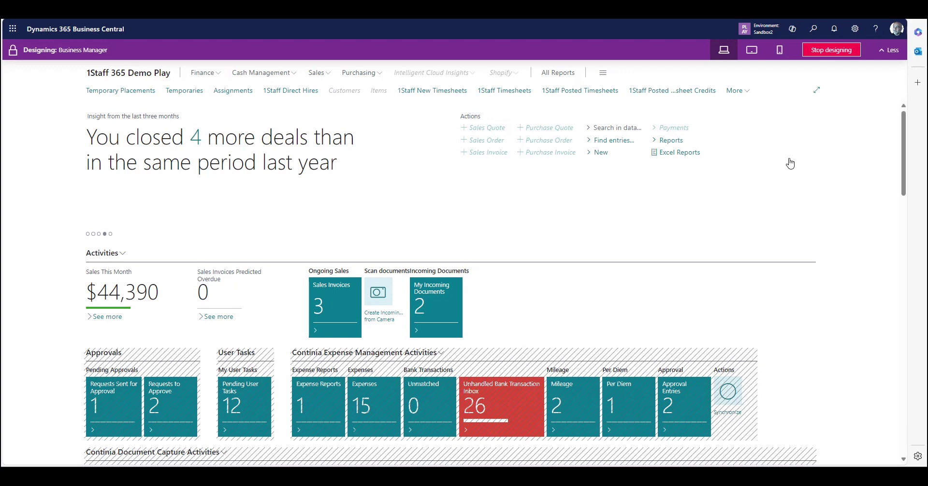
{"action": "left_click", "coordinate": [779, 55]}
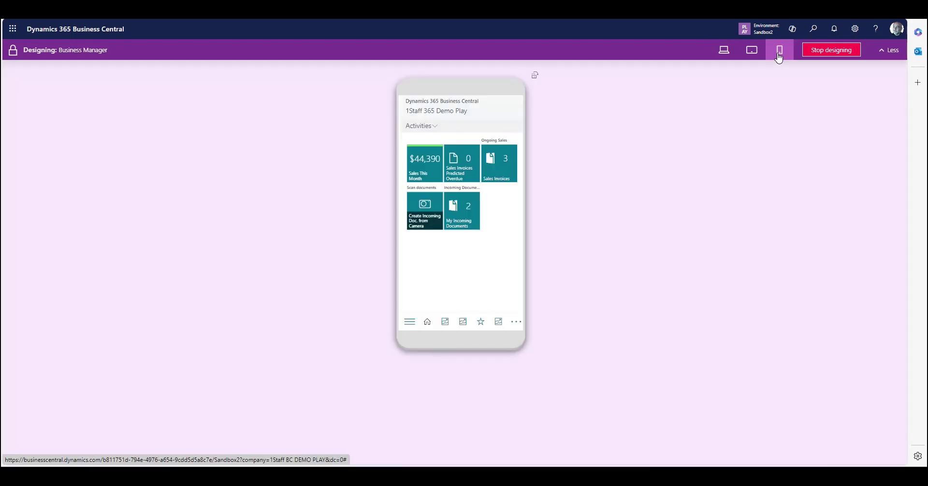
{"action": "left_click", "coordinate": [751, 50]}
{"action": "left_click", "coordinate": [779, 51]}
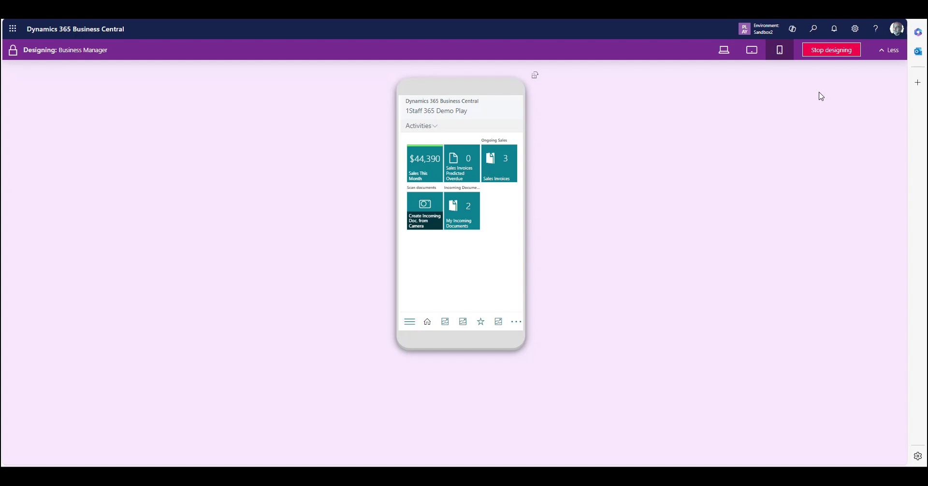
{"action": "left_click", "coordinate": [837, 54]}
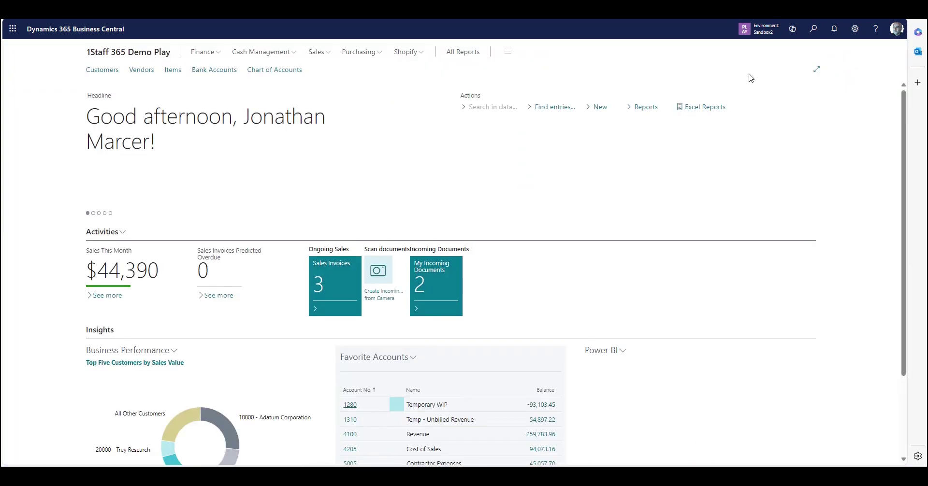